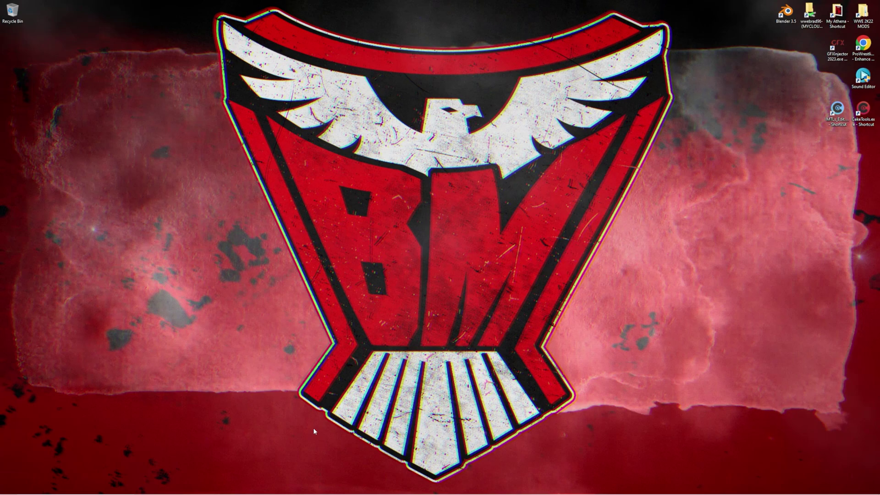
# - Switch to the Steam library and browse the local files of WWE 2K23
pyautogui.moveTo(345, 488)
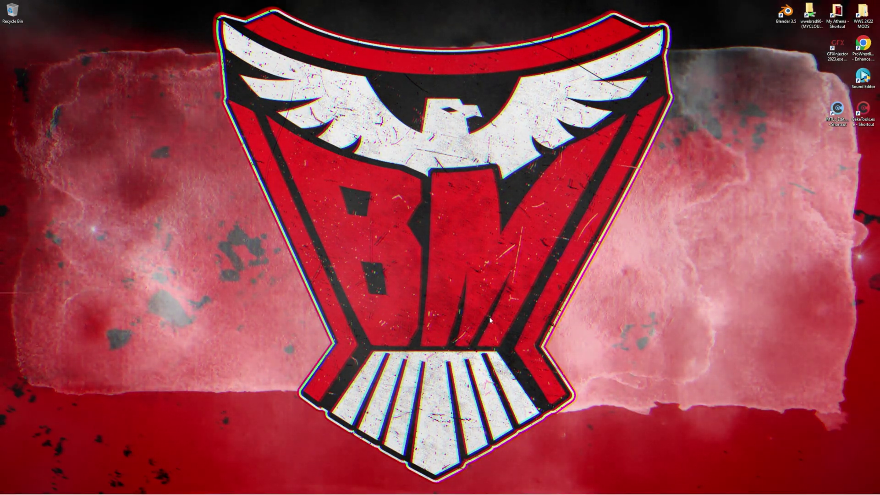
pyautogui.click(674, 487)
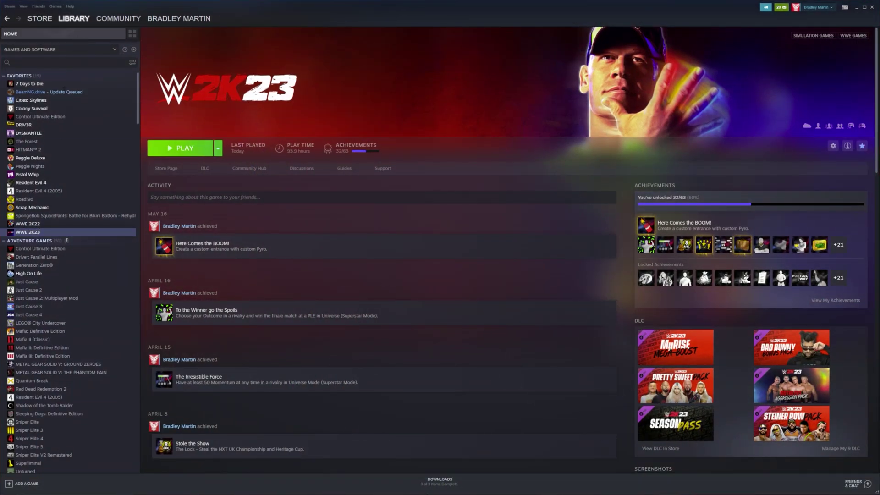
pyautogui.rightClick(31, 236)
pyautogui.moveTo(52, 277)
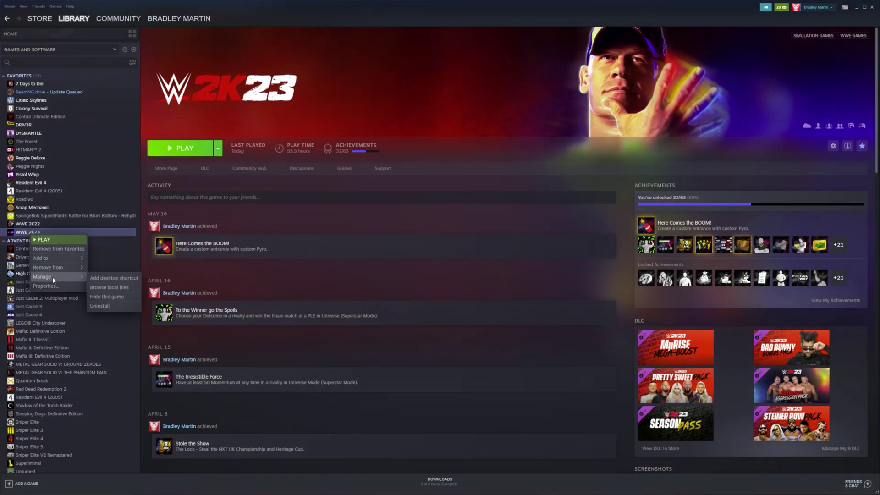
pyautogui.click(111, 287)
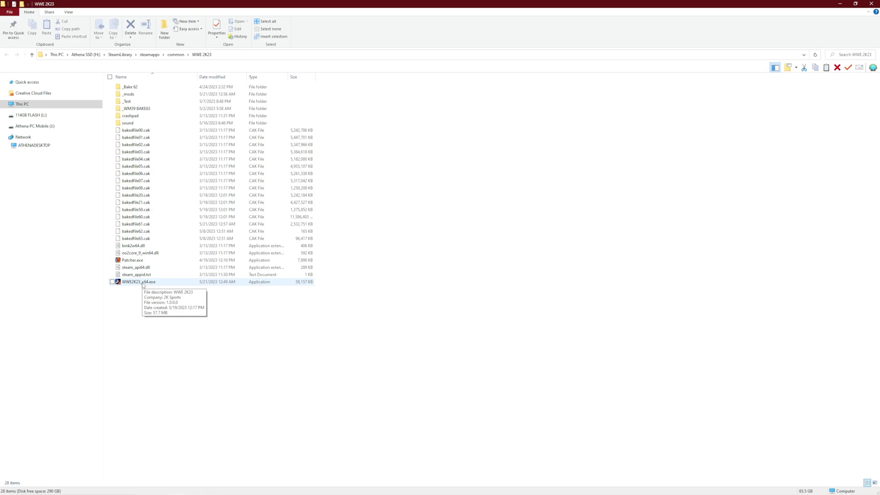
# - Examine the sound folder, bakedfile61.cak to bakedfile63.cak, WWE2K23_x64.exe and Patcher.exe in the game folder
pyautogui.click(135, 124)
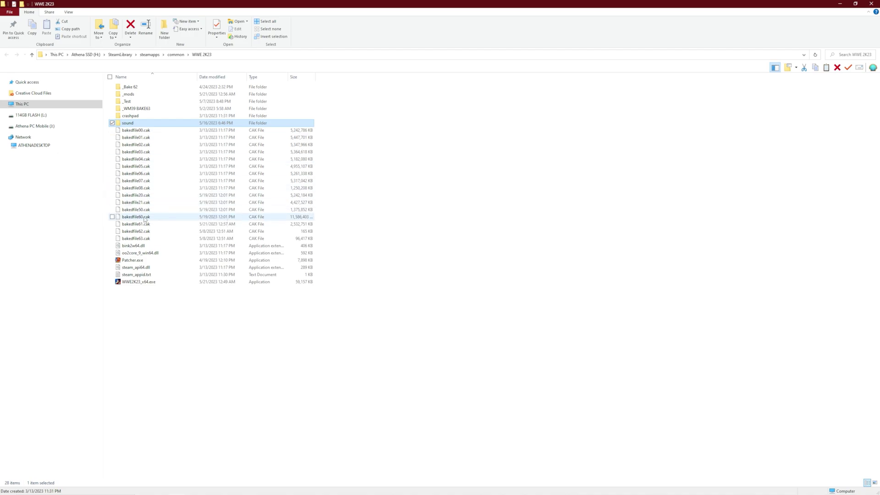
pyautogui.moveTo(165, 227); pyautogui.dragTo(242, 241)
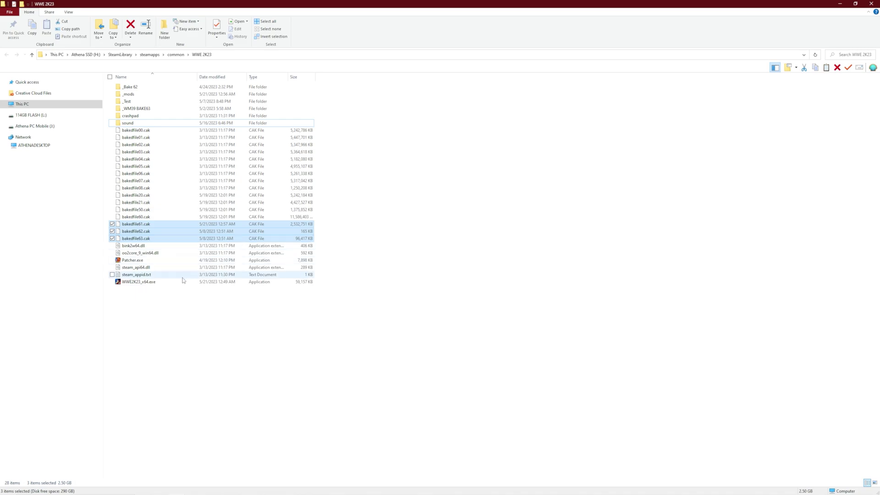
pyautogui.click(152, 282)
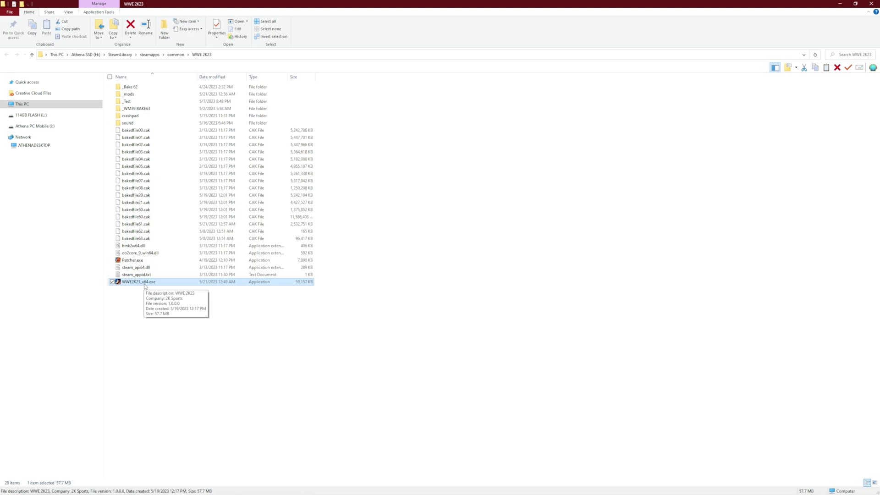
pyautogui.click(137, 263)
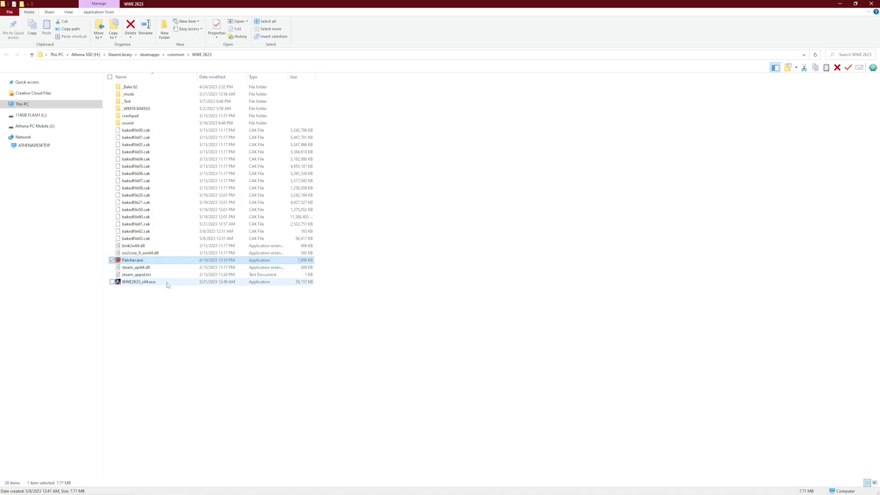
# - Copy WWE2K23_x64.exe, bakedfile61.cak, bakedfile62.cak, bakedfile63.cak and the sound folder from the game folder
pyautogui.click(147, 283)
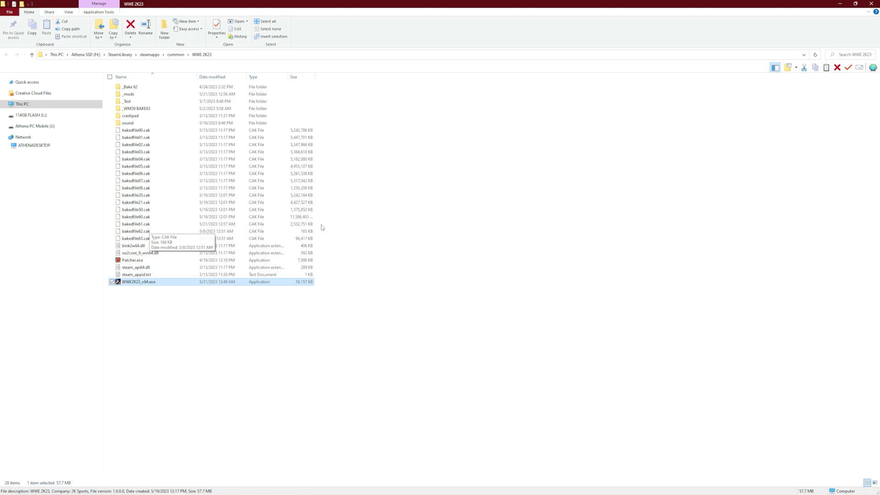
pyautogui.moveTo(323, 223); pyautogui.dragTo(245, 238)
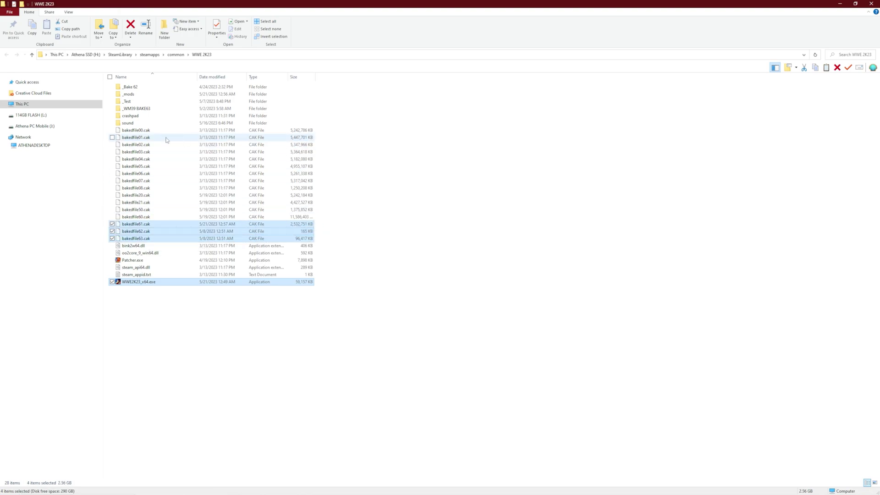
pyautogui.keyDown('ctrl'); pyautogui.click(129, 124); pyautogui.keyUp('ctrl')
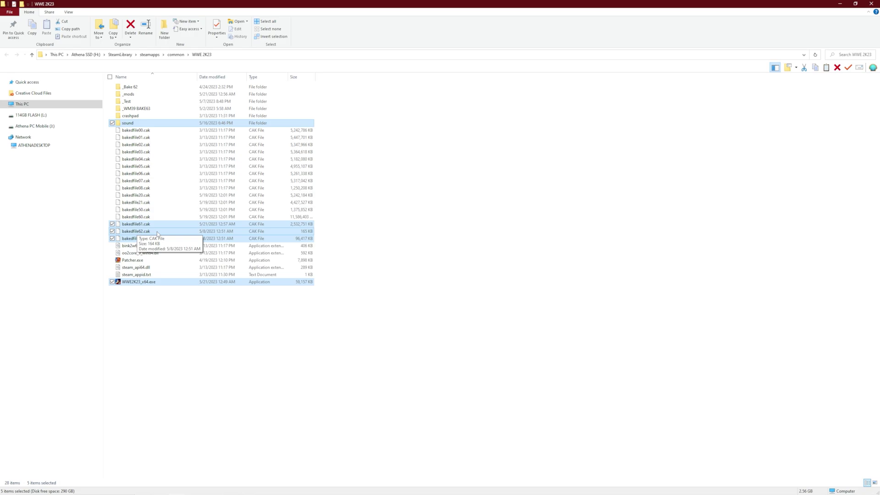
pyautogui.rightClick(160, 234)
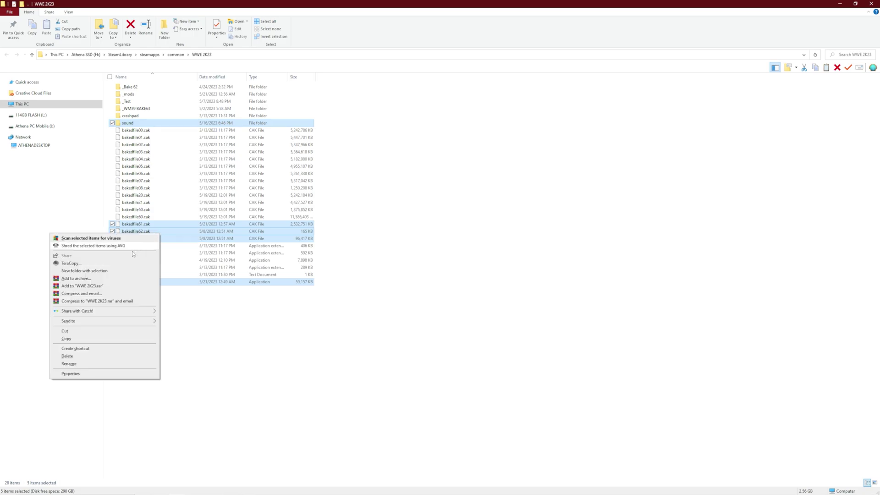
pyautogui.click(82, 340)
# - Check the combined size of the selected mod files and sound folder in their properties
pyautogui.click(46, 229)
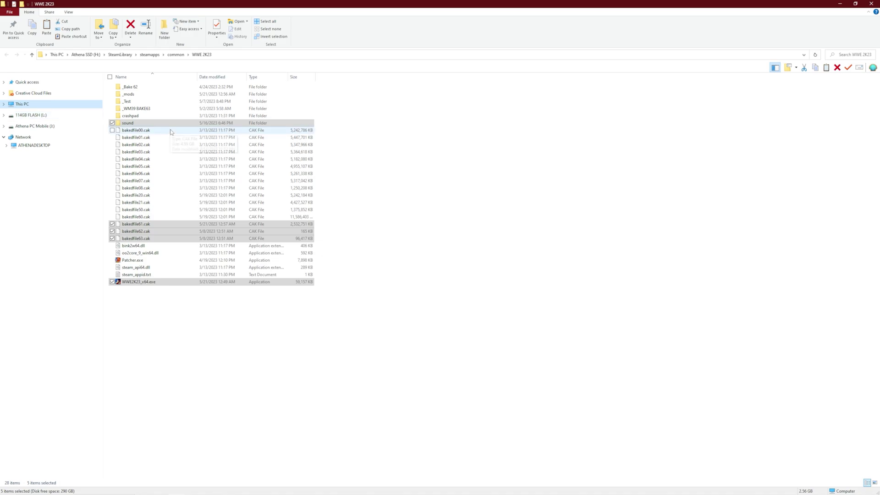
pyautogui.rightClick(153, 125)
pyautogui.click(96, 311)
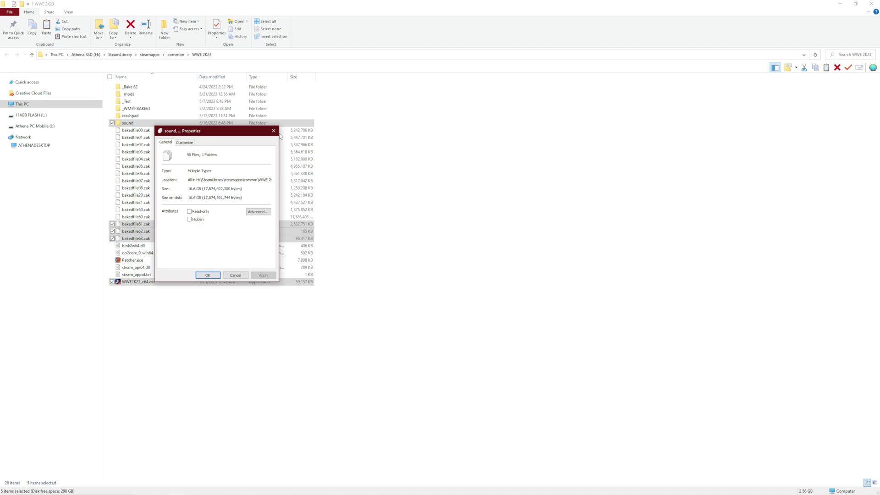
pyautogui.click(274, 131)
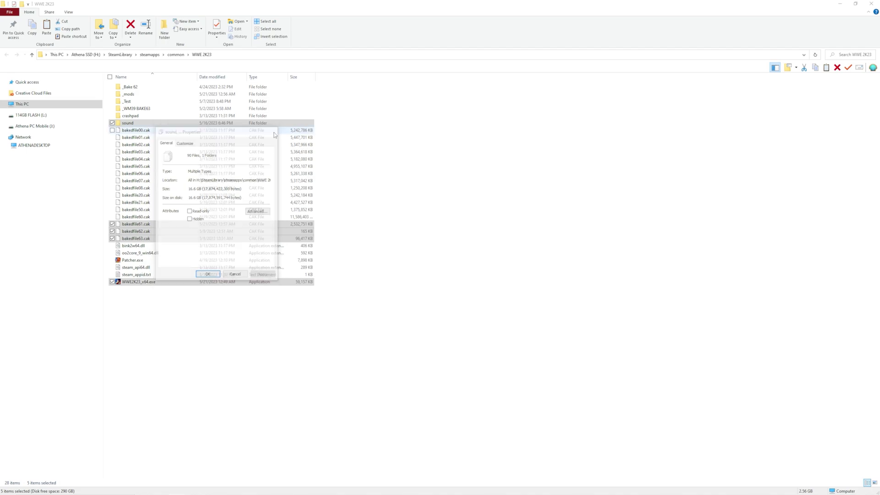
# - Paste the copied game files and sound folder onto the 114GB FLASH drive
pyautogui.click(33, 115)
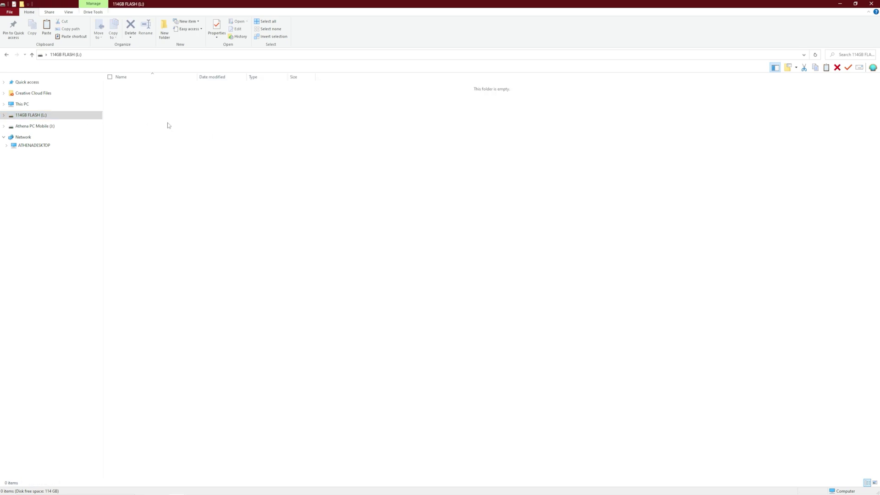
pyautogui.rightClick(230, 142)
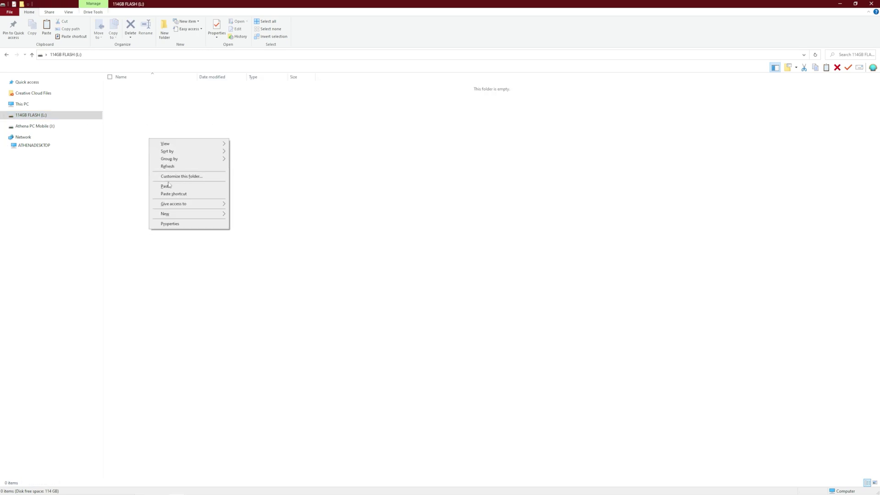
pyautogui.click(193, 186)
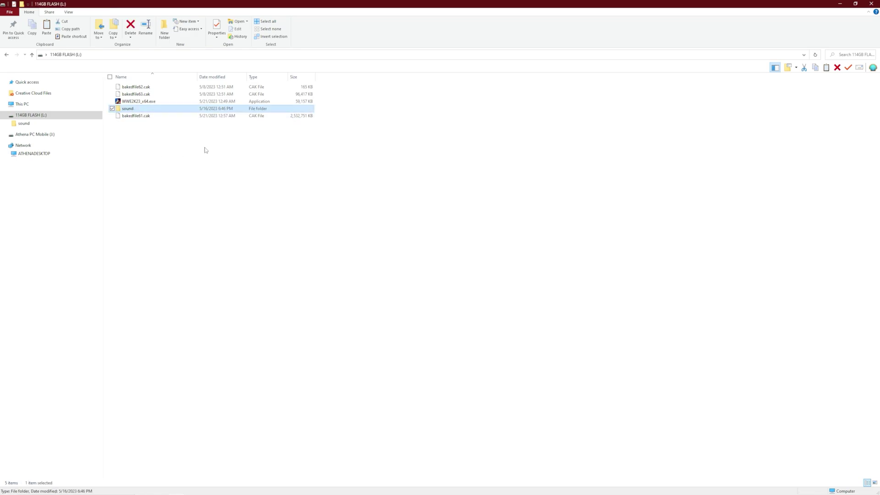
pyautogui.moveTo(208, 149); pyautogui.dragTo(133, 81)
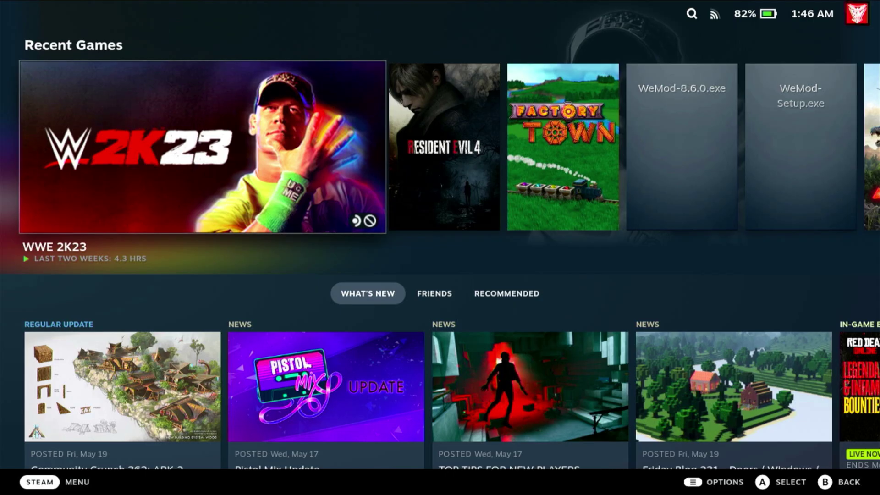
# - Switch the Steam Deck from gaming mode to desktop mode through its power options
pyautogui.hotkey('ctrl', '1')
pyautogui.press('Down')
pyautogui.press('Down')
pyautogui.press('Down')
pyautogui.press('Down')
pyautogui.press('Down')
pyautogui.press('Down')
pyautogui.press('Down')
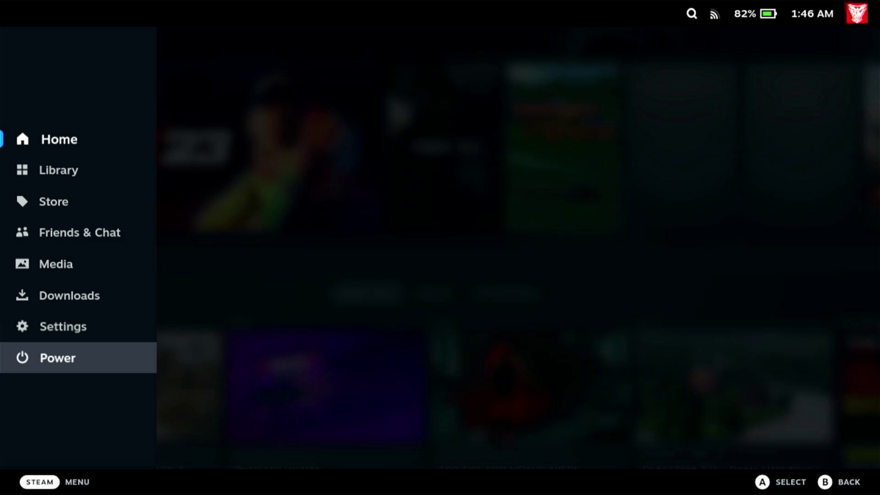
pyautogui.press('Return')
pyautogui.press('Down')
pyautogui.press('Down')
pyautogui.press('Down')
pyautogui.press('Down')
pyautogui.press('Return')
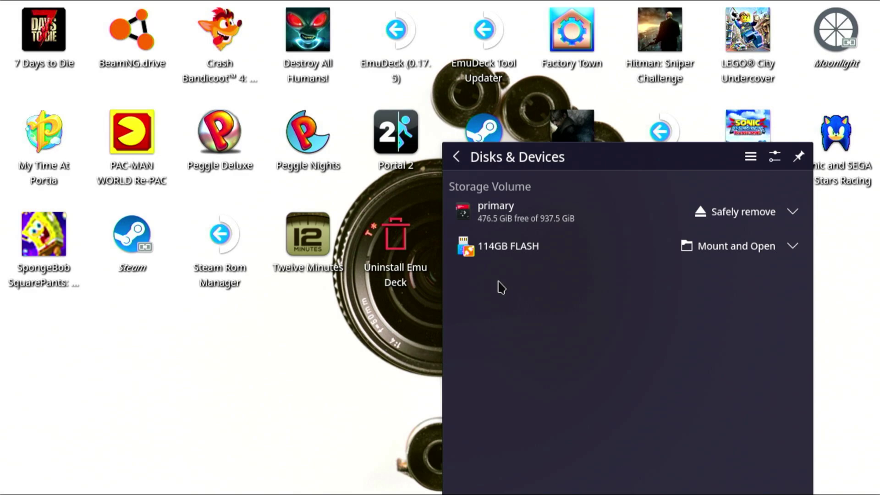
# - Mount and open the 114GB FLASH drive, and minimize its file manager window
pyautogui.click(706, 252)
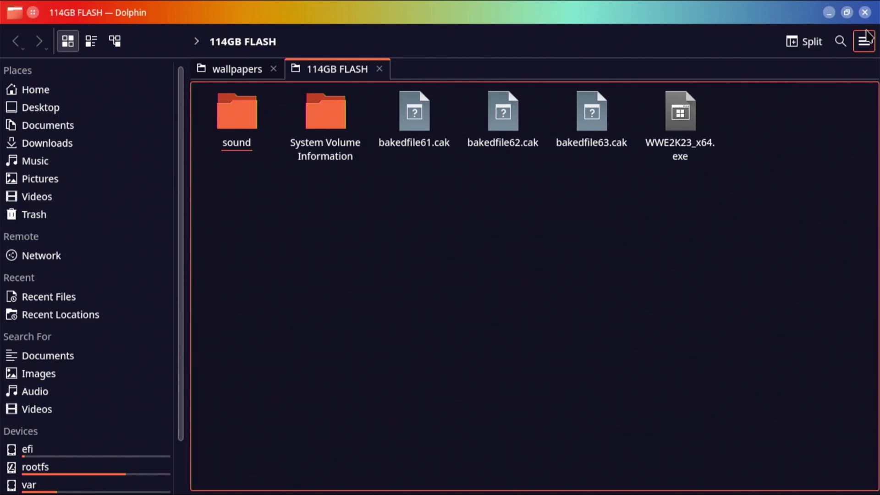
pyautogui.click(829, 13)
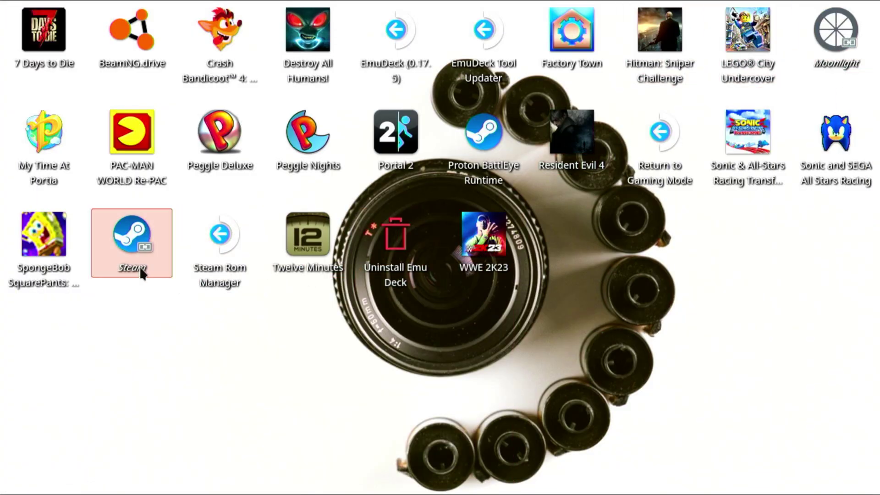
# - Open Steam on the Deck, browse the local files of WWE 2K23, and close the wallpapers tab in the file manager
pyautogui.click(129, 272)
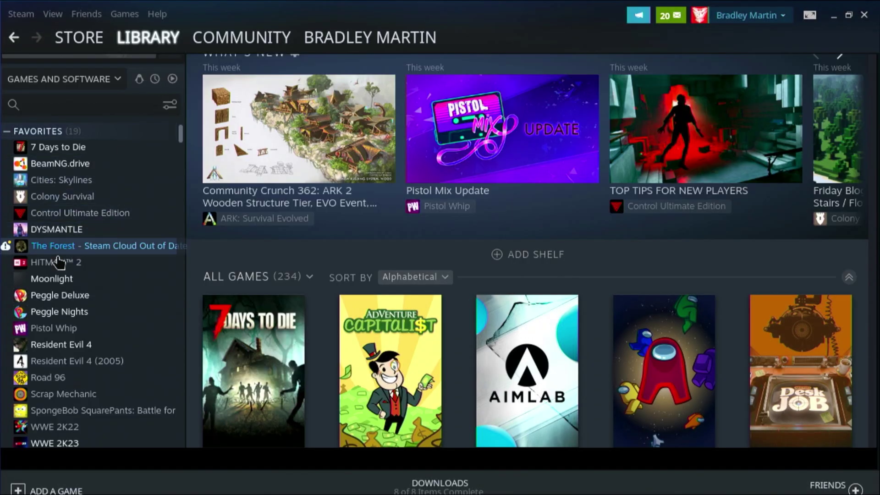
pyautogui.scroll(-5, 69, 229)
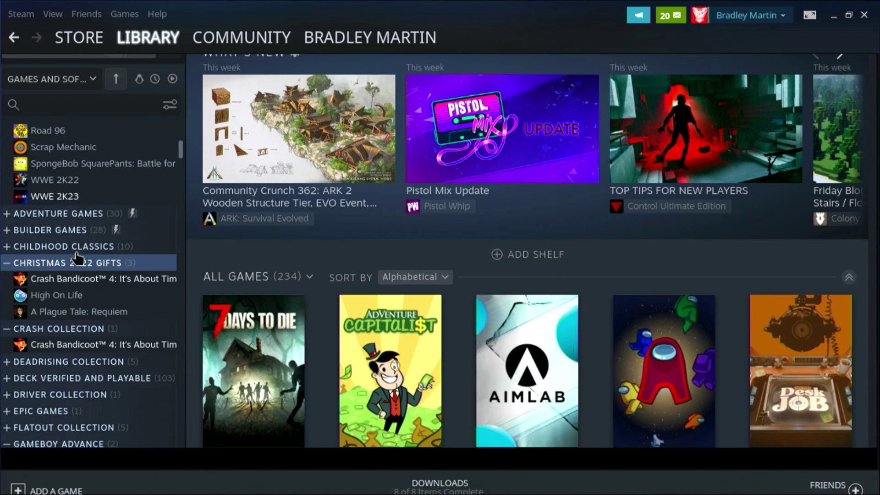
pyautogui.scroll(3, 74, 252)
pyautogui.rightClick(59, 321)
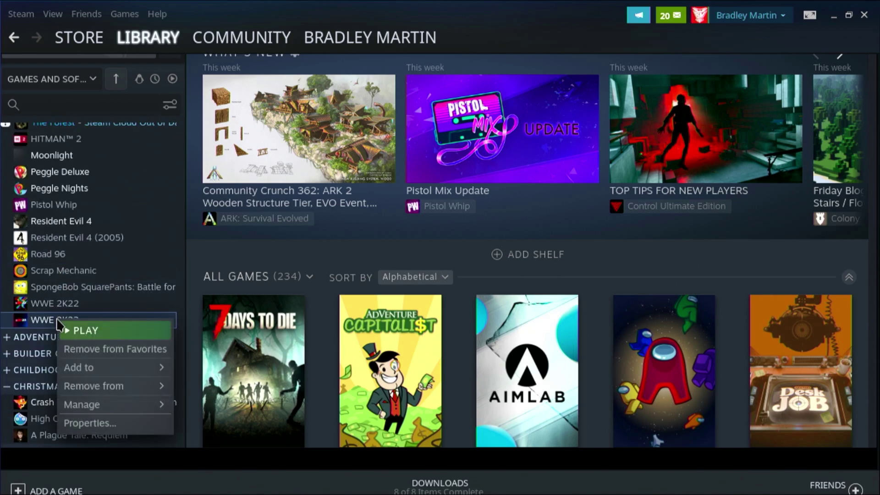
pyautogui.moveTo(110, 412)
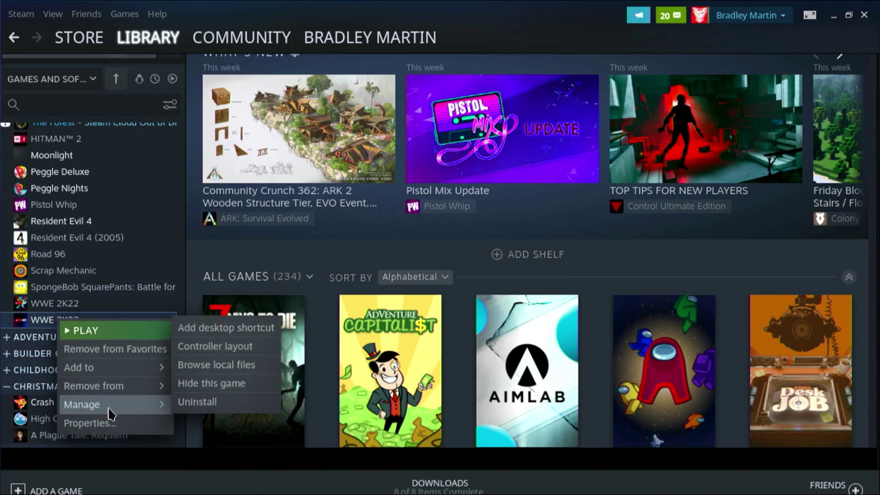
pyautogui.click(222, 364)
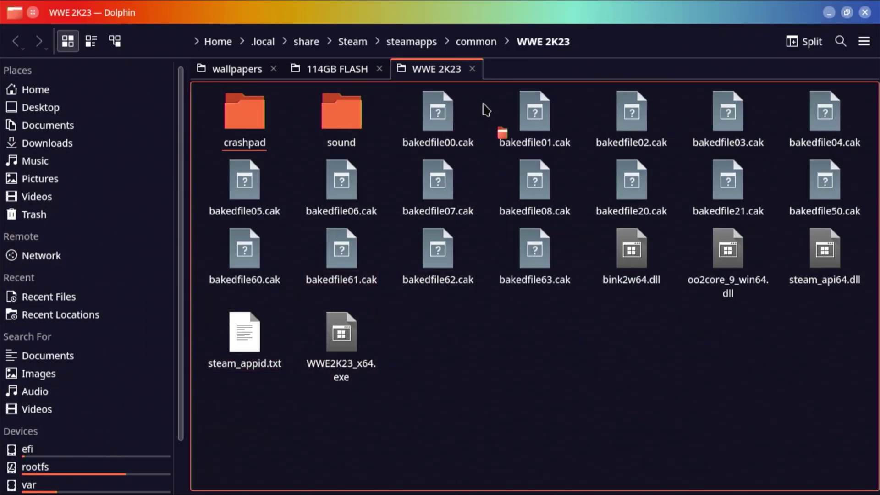
pyautogui.click(273, 69)
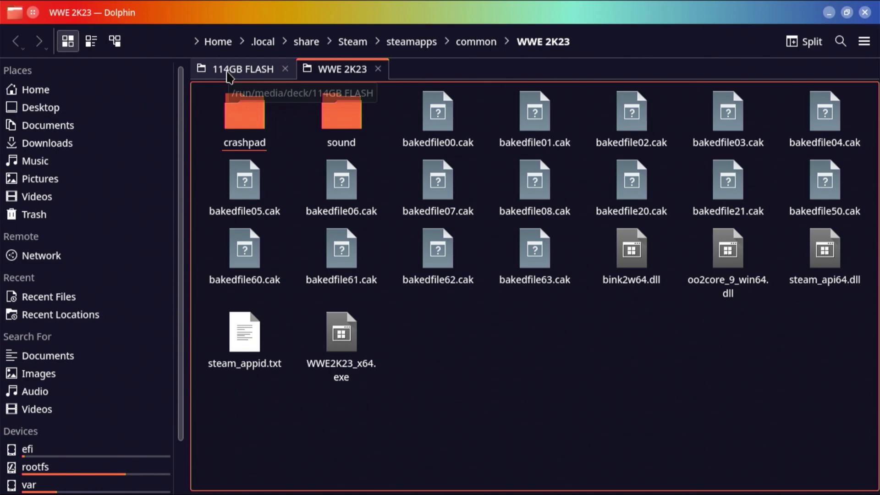
# - Copy the sound folder, bakedfile61.cak, bakedfile62.cak, bakedfile63.cak and WWE2K23_x64.exe from the 114GB FLASH drive
pyautogui.click(232, 74)
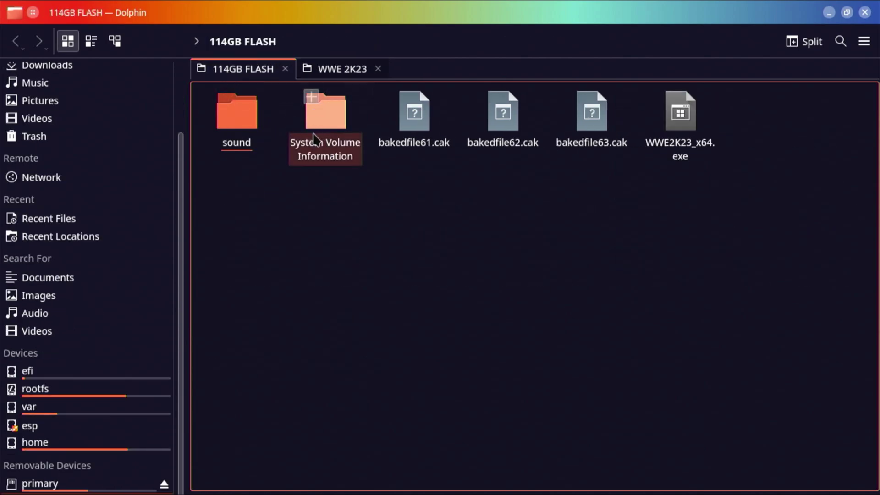
pyautogui.click(221, 98)
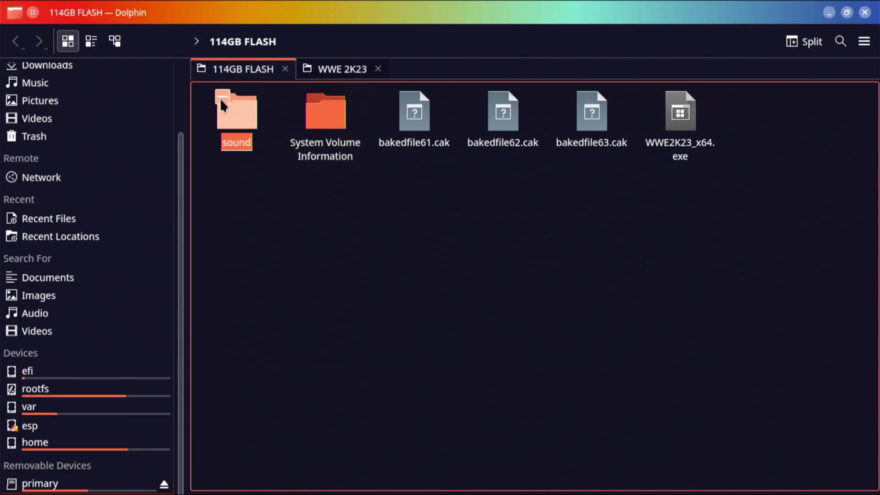
pyautogui.click(399, 97)
pyautogui.click(488, 98)
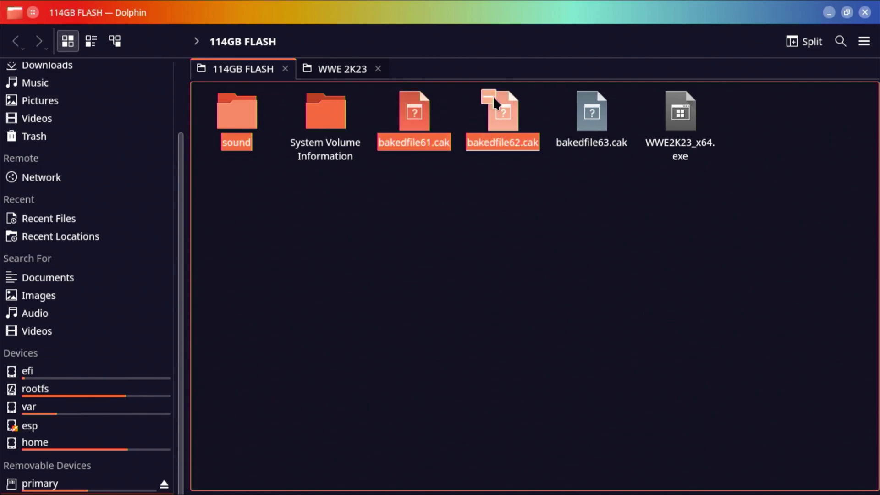
pyautogui.click(577, 97)
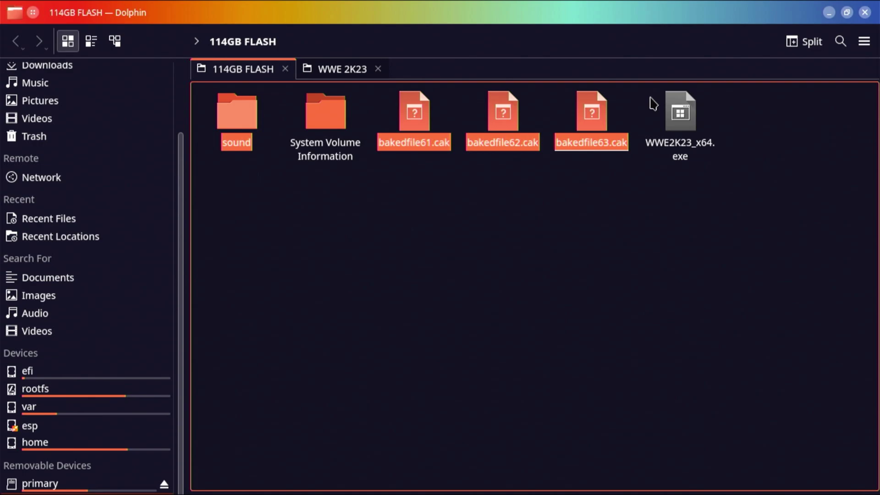
pyautogui.moveTo(666, 100)
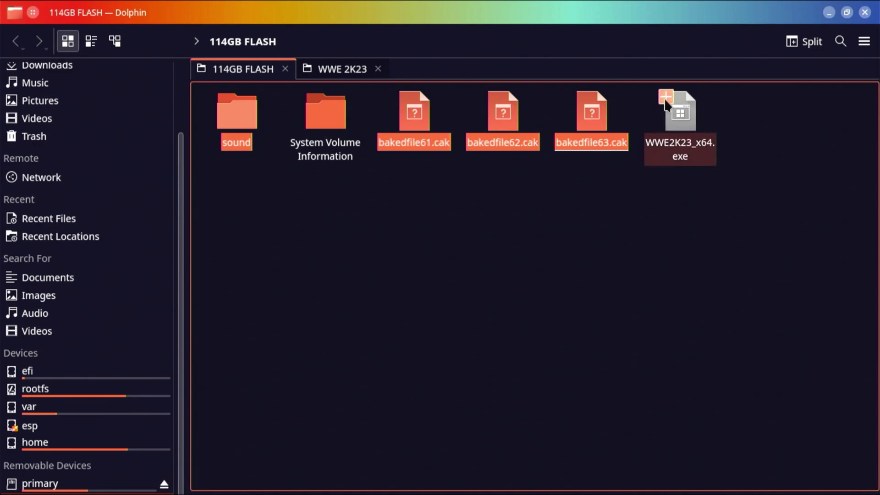
pyautogui.click(666, 98)
pyautogui.rightClick(690, 127)
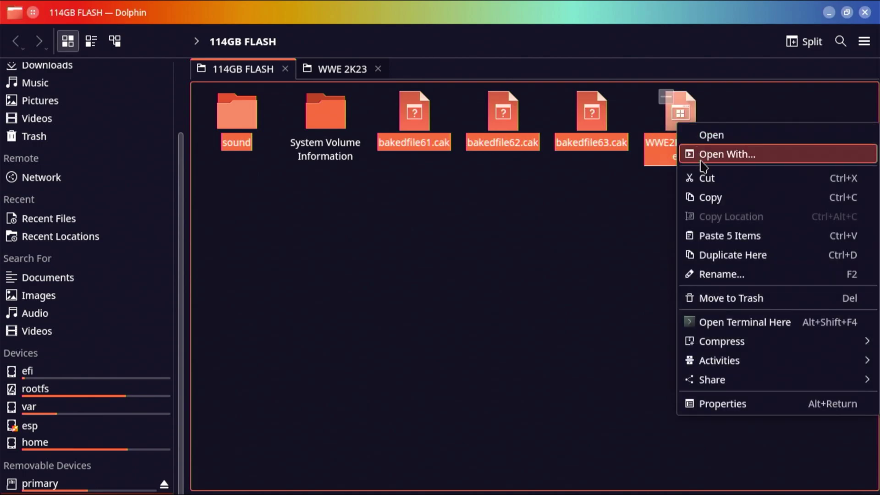
pyautogui.click(710, 207)
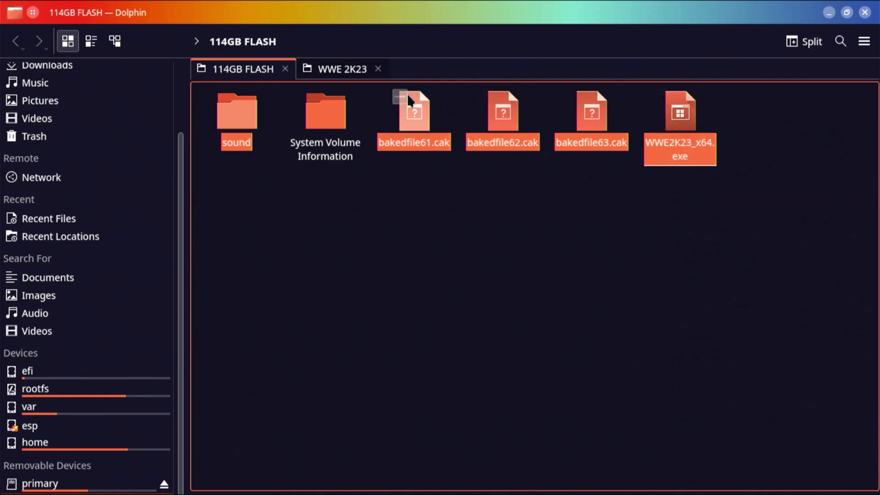
# - Paste the copied items into the WWE 2K23 game folder, merging the sound folder and overwriting all existing files
pyautogui.click(330, 78)
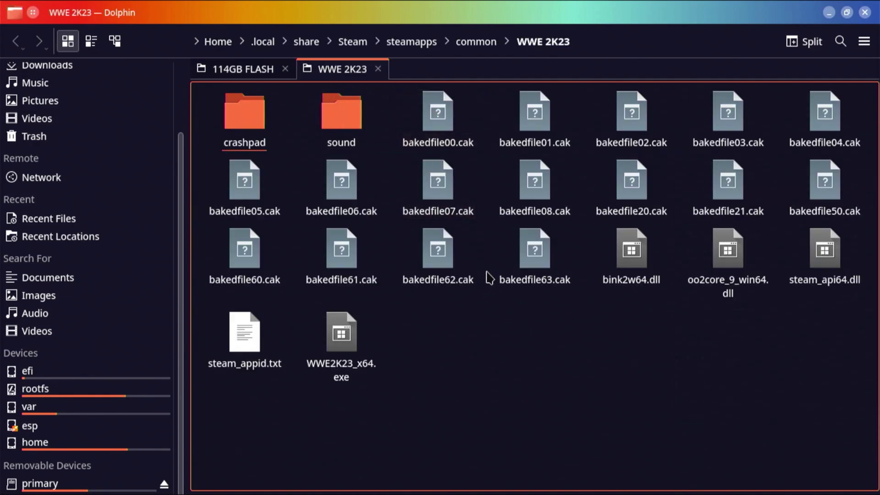
pyautogui.rightClick(506, 331)
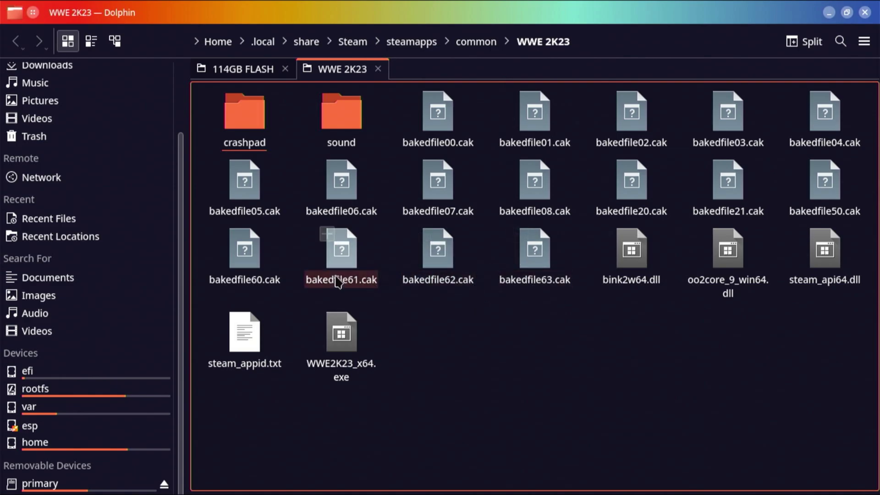
pyautogui.rightClick(466, 327)
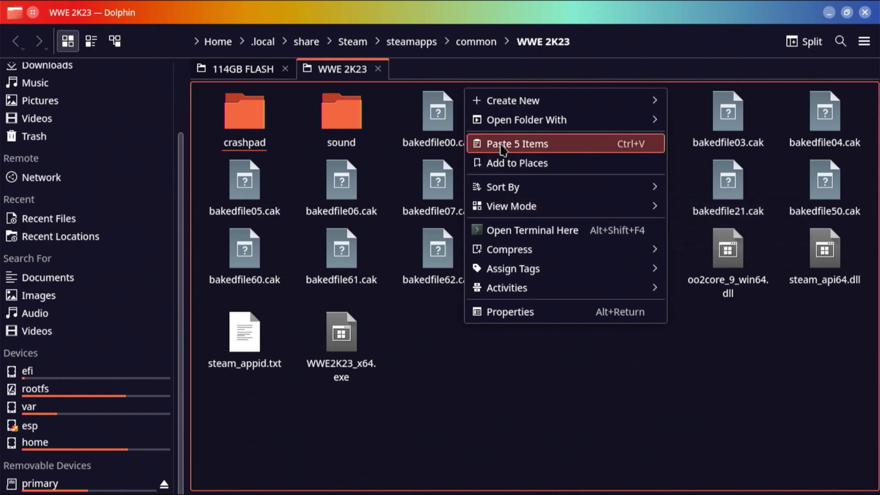
pyautogui.click(503, 146)
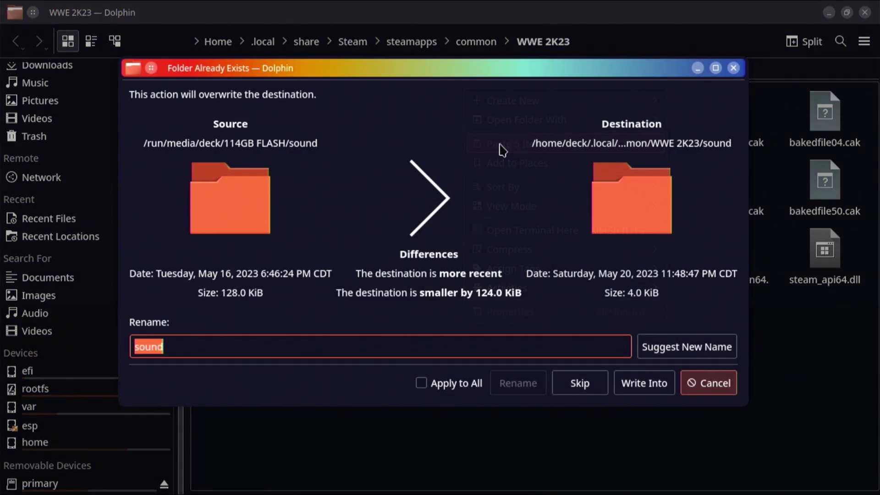
pyautogui.click(663, 392)
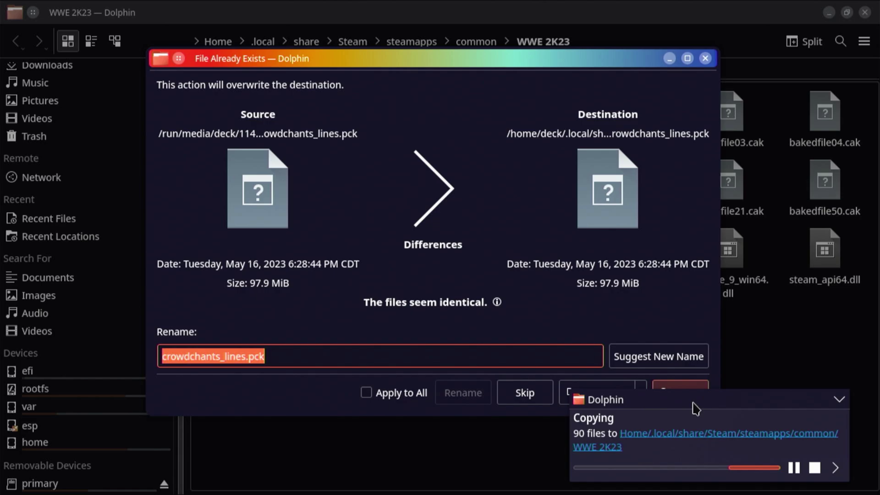
pyautogui.click(840, 399)
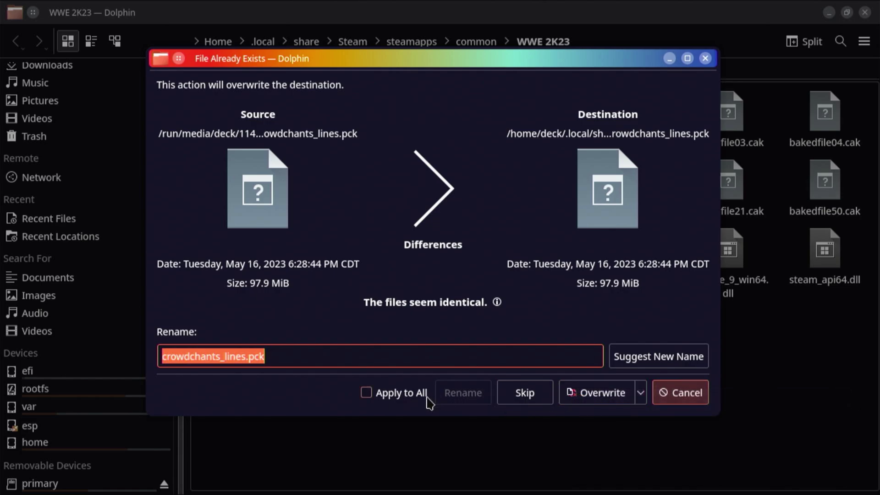
pyautogui.click(403, 393)
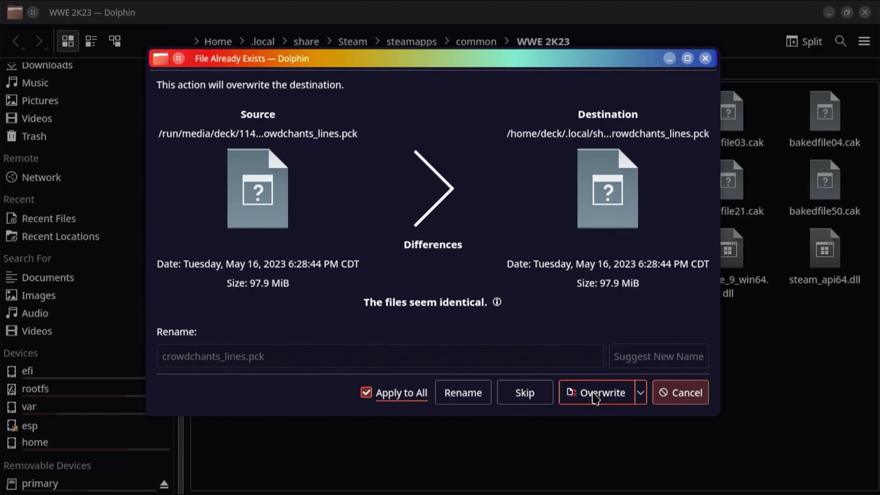
pyautogui.click(595, 393)
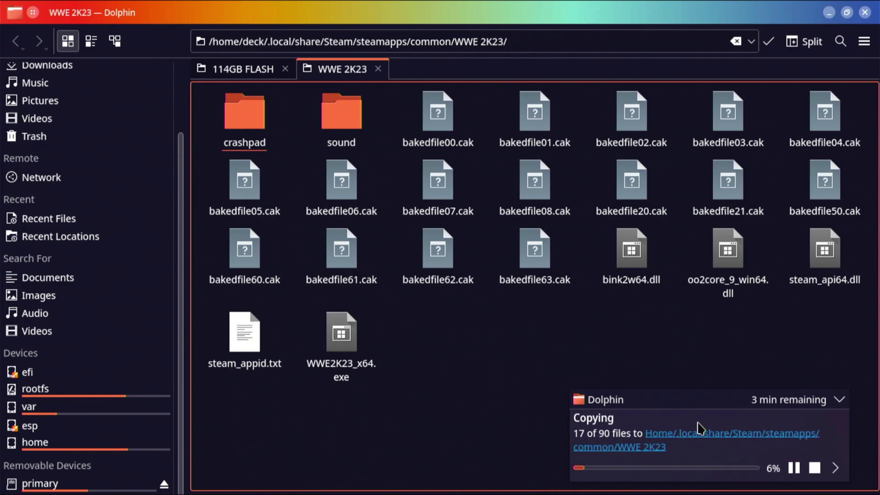
# - Close the file manager and Steam windows, and return the Steam Deck to gaming mode
pyautogui.click(535, 257)
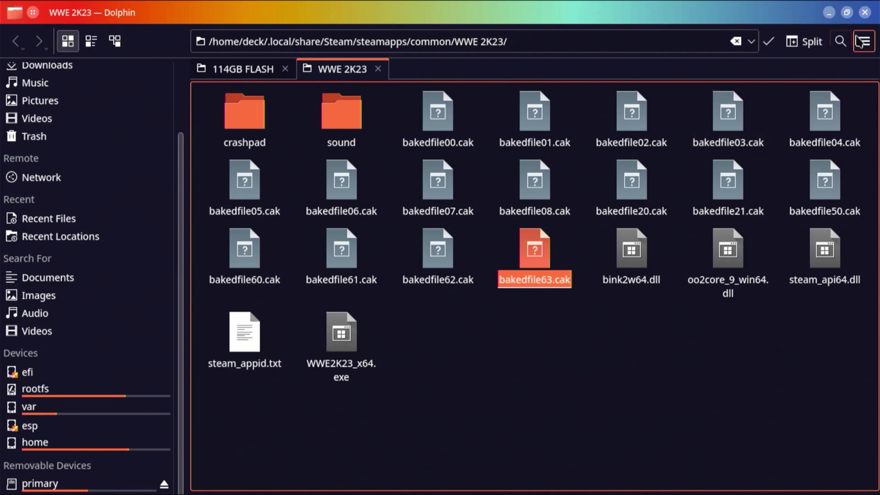
pyautogui.click(865, 12)
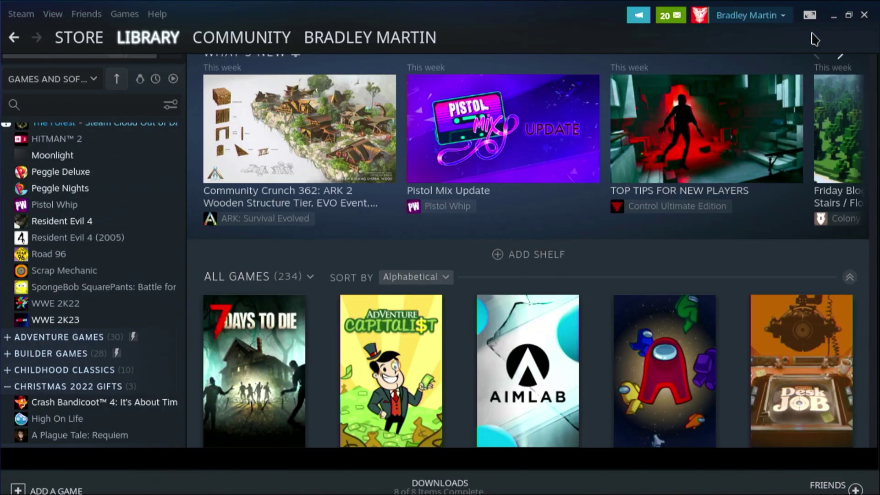
pyautogui.click(865, 15)
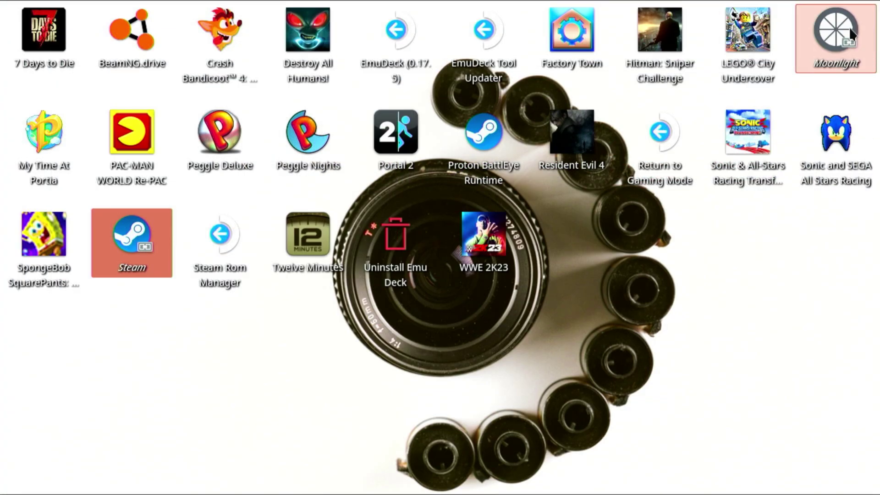
pyautogui.doubleClick(678, 130)
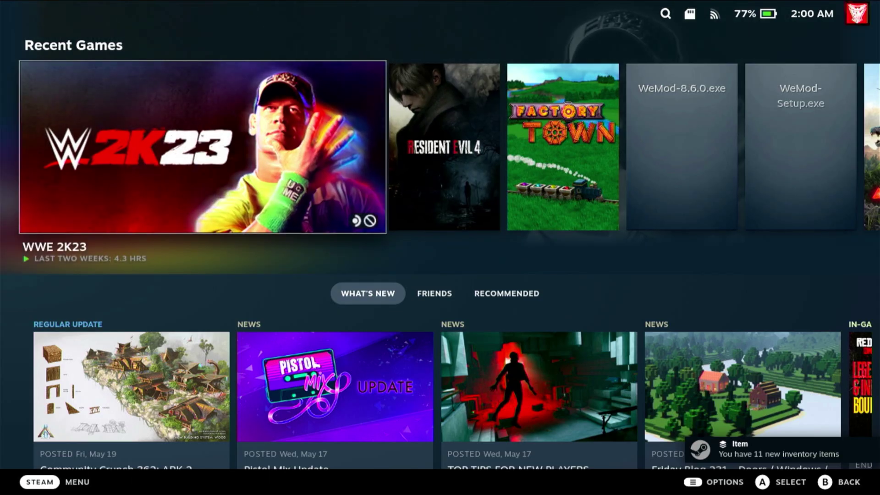
# - Launch WWE 2K23 from the recent games and enter its Play mode
pyautogui.press('Return')
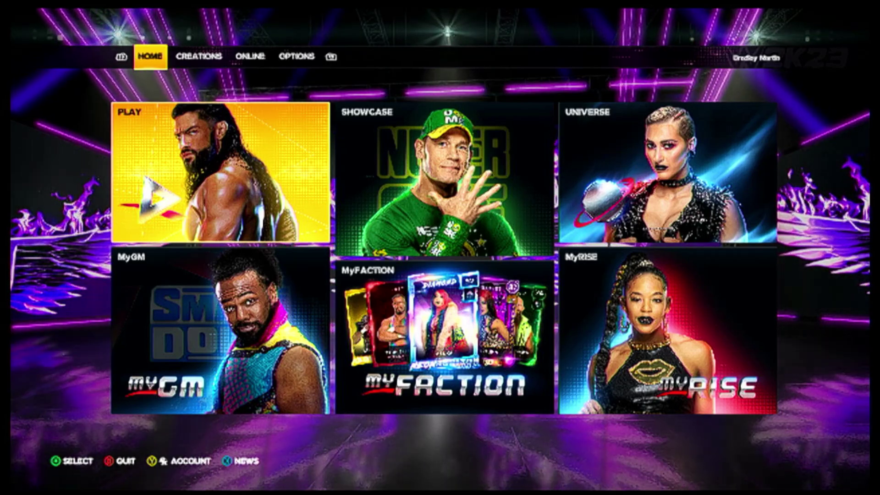
pyautogui.press('Right')
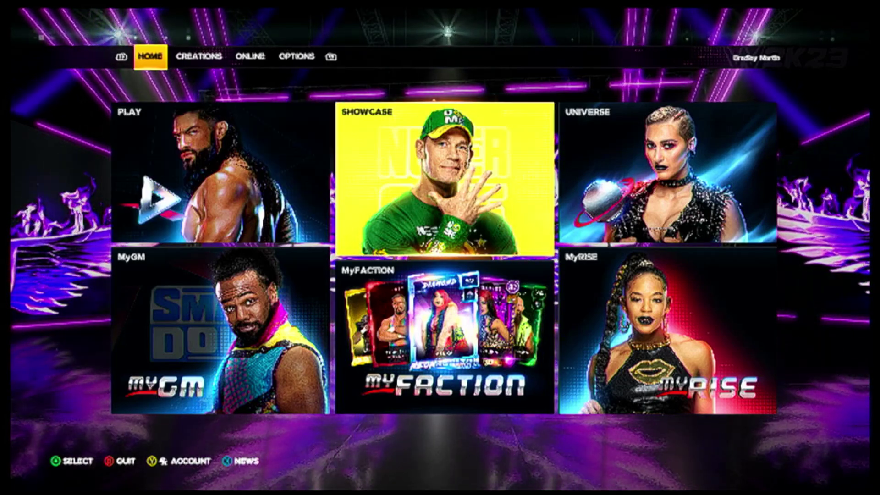
pyautogui.press('Left')
pyautogui.press('Return')
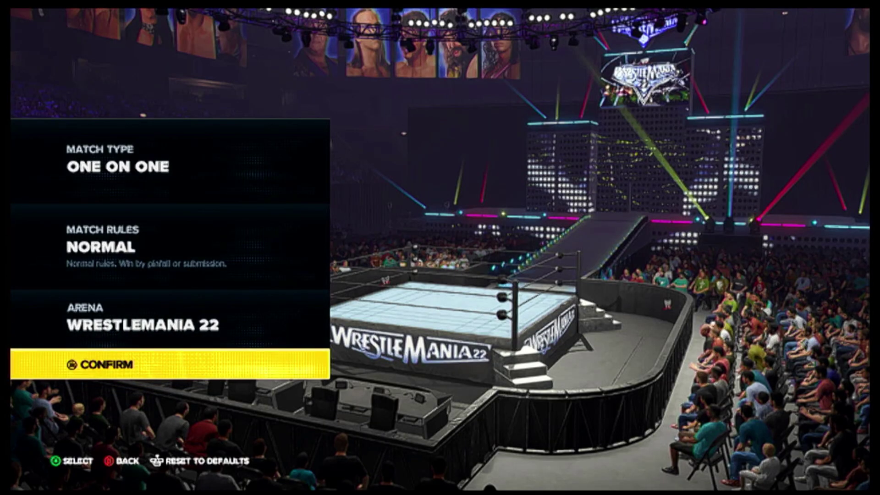
# - Choose the WrestleMania Goes Hollywood arena for a normal one-on-one match and confirm the match setup
pyautogui.press('Up')
pyautogui.press('Return')
pyautogui.press('Down')
pyautogui.press('Left')
pyautogui.press('Left')
pyautogui.press('Left')
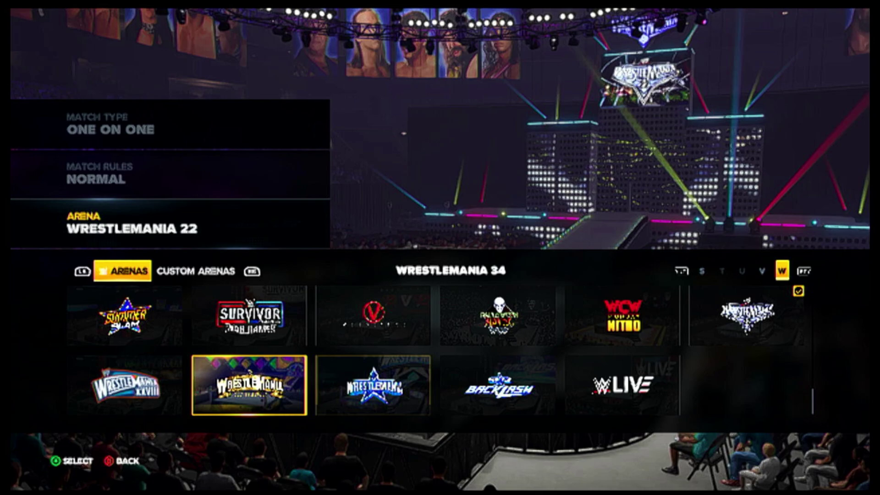
pyautogui.press('Return')
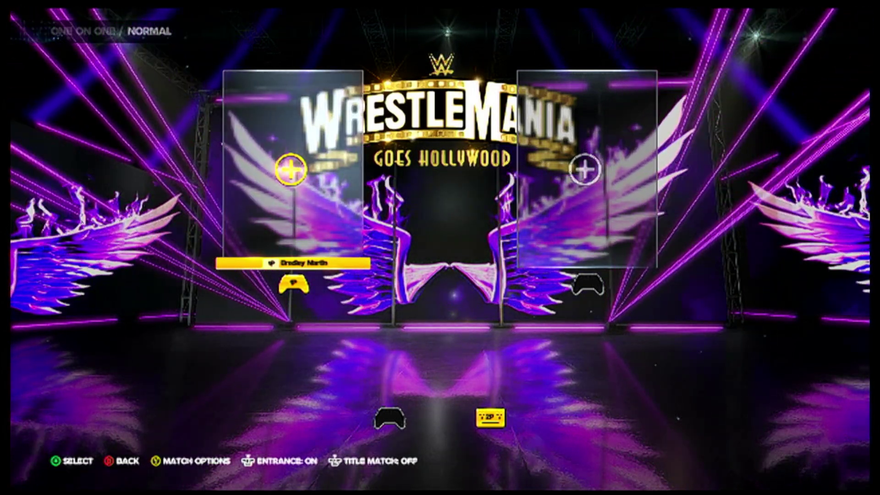
# - Pick The Fiend as the player's wrestler and Roman Reigns with his default attire as the opponent, and start the match
pyautogui.press('Return')
pyautogui.press('pageup')
pyautogui.press('pageup')
pyautogui.press('pageup')
pyautogui.press('pageup')
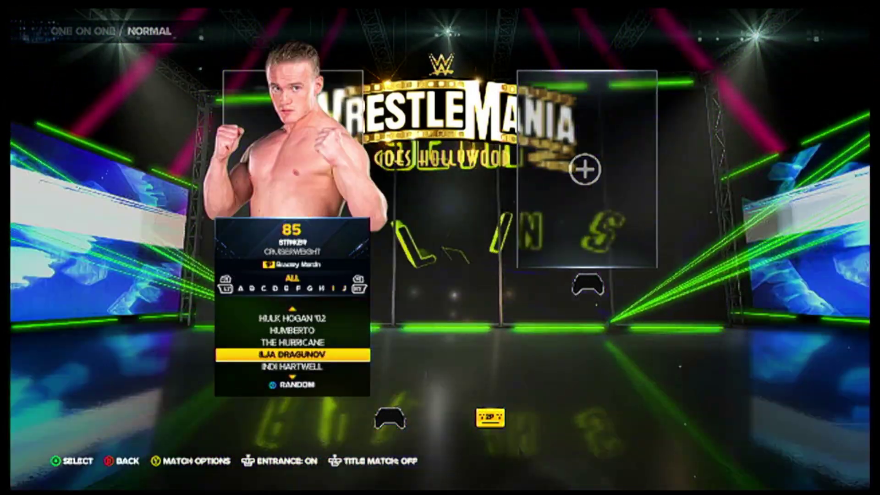
pyautogui.press('Down')
pyautogui.press('Down')
pyautogui.press('Up')
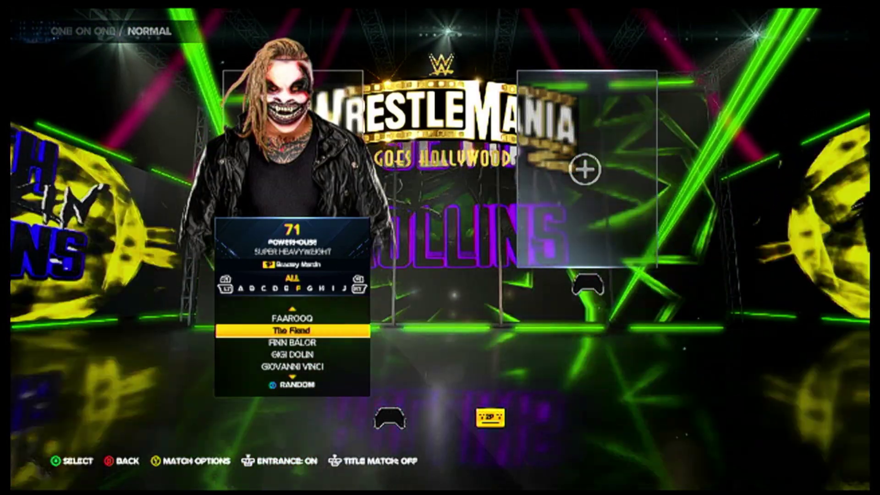
pyautogui.press('Return')
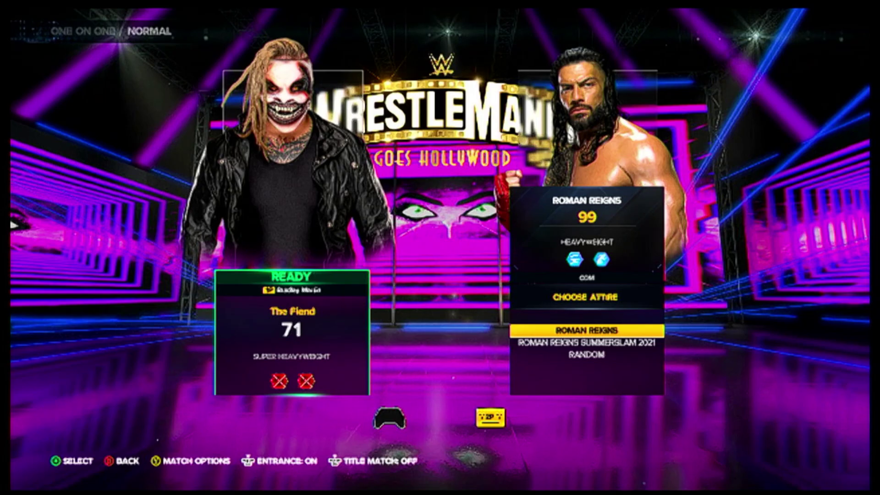
pyautogui.press('Return')
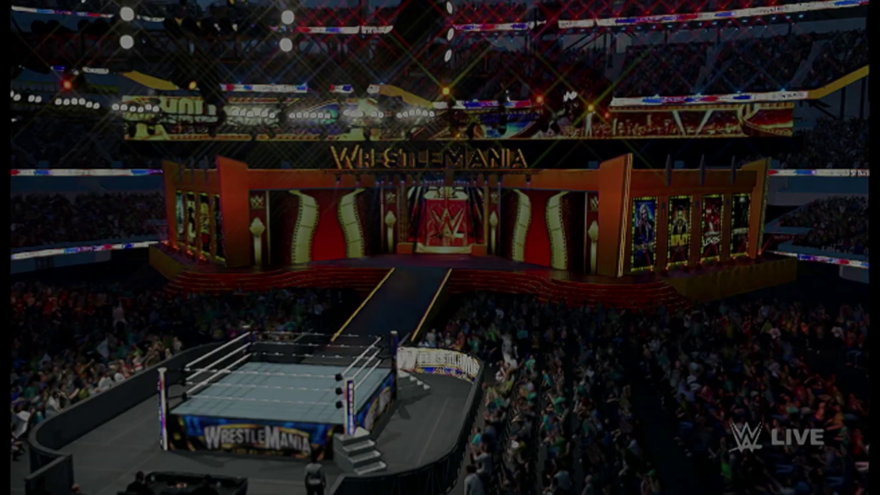